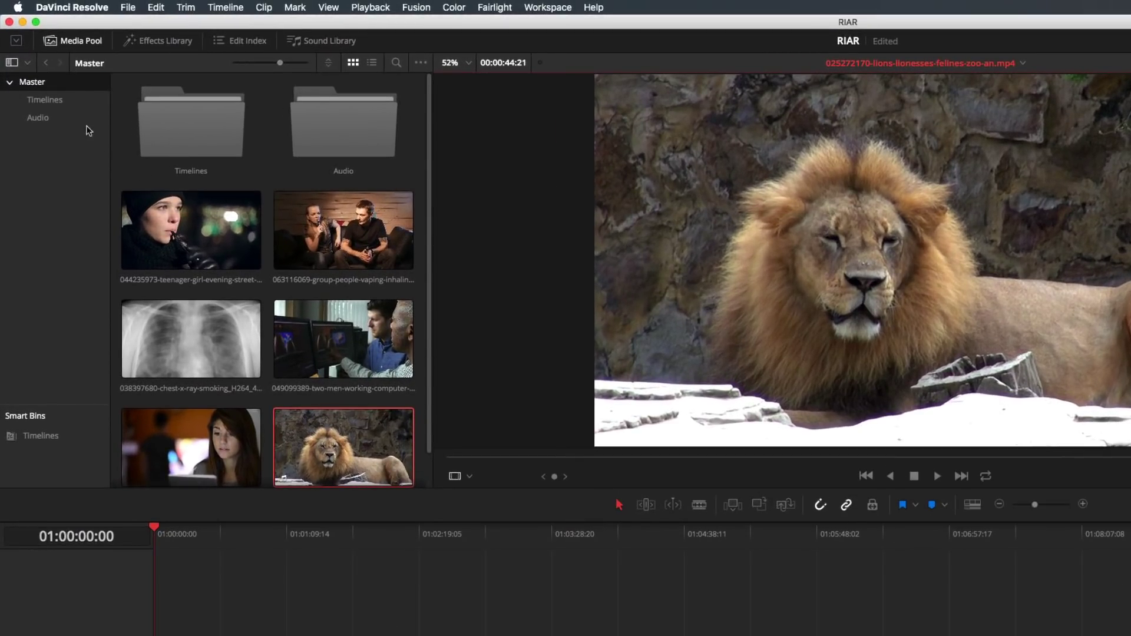
Open Keyboard Customization and select Cmd and Opt on the on-screen keyboard.
click(71, 7)
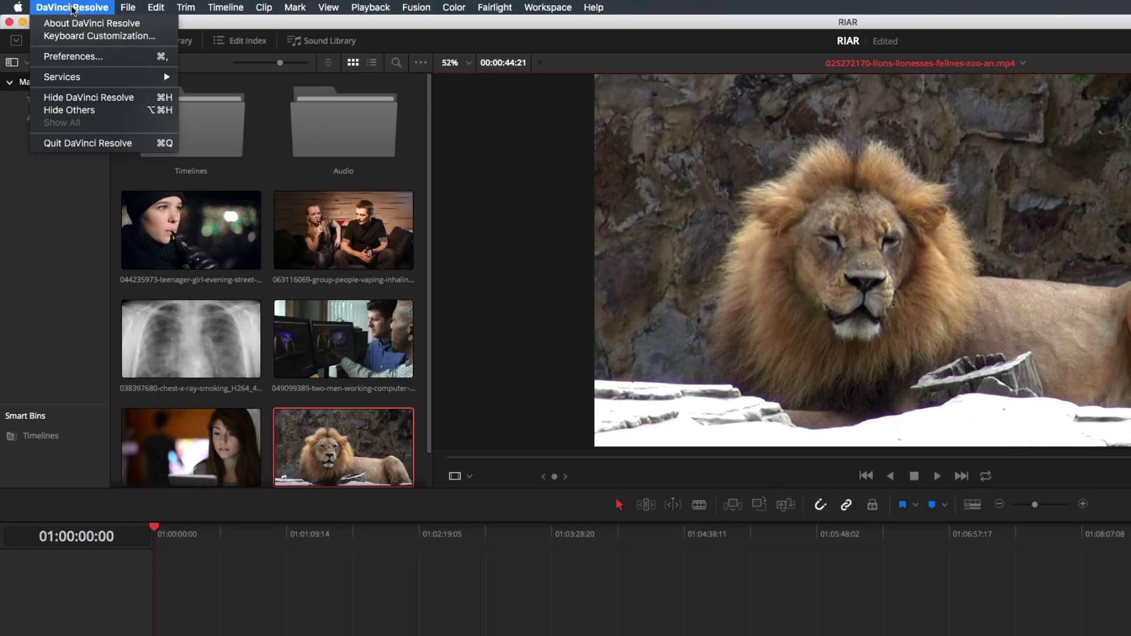
click(85, 39)
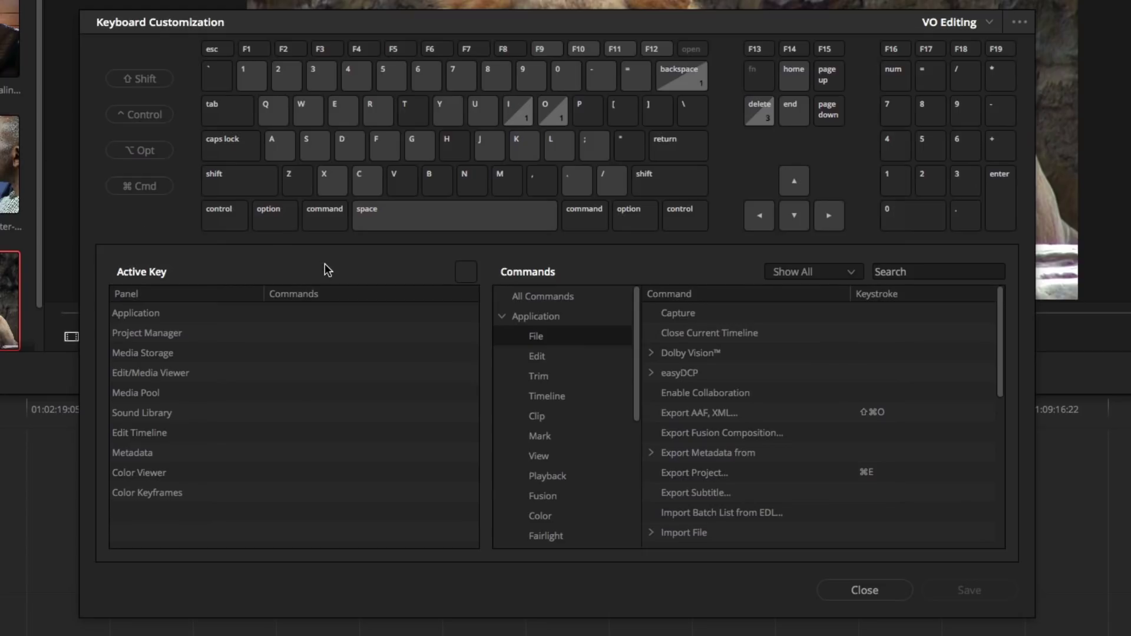
click(312, 215)
click(278, 214)
Check the commands for Cmd+Opt Z, X and I, then clear the modifiers to show I mapped to Mark In.
click(305, 182)
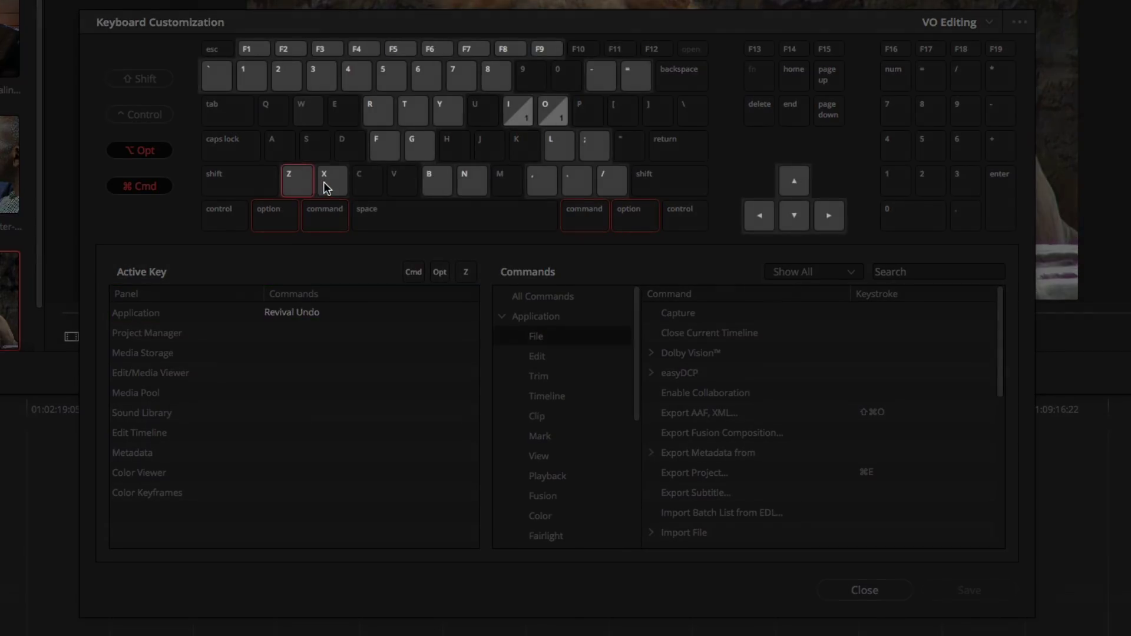
click(323, 181)
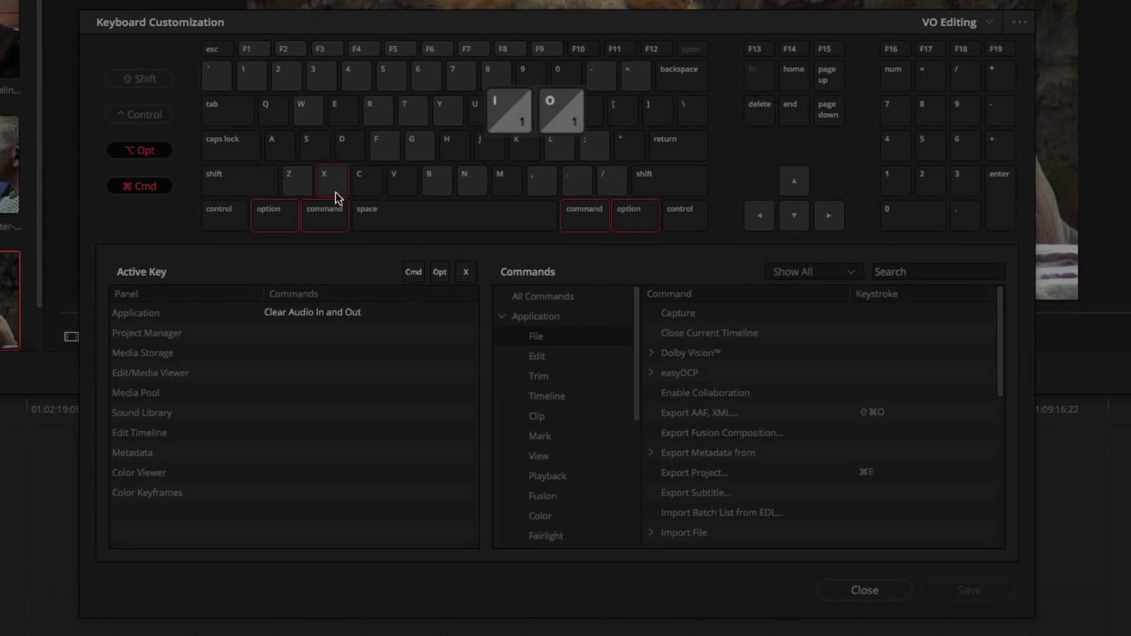
click(516, 122)
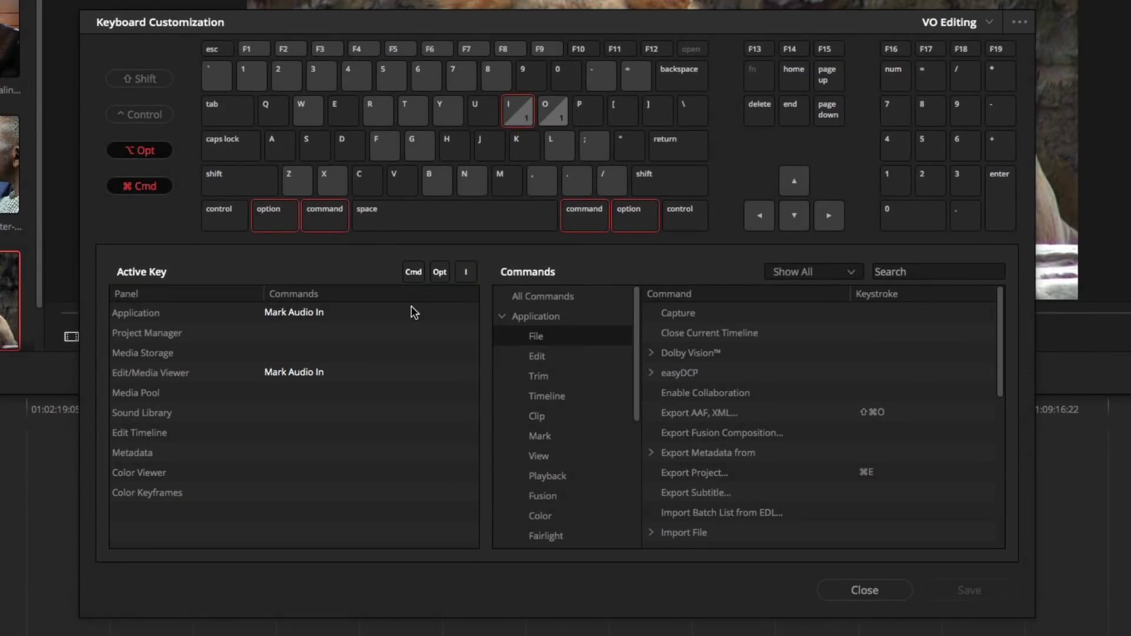
click(341, 225)
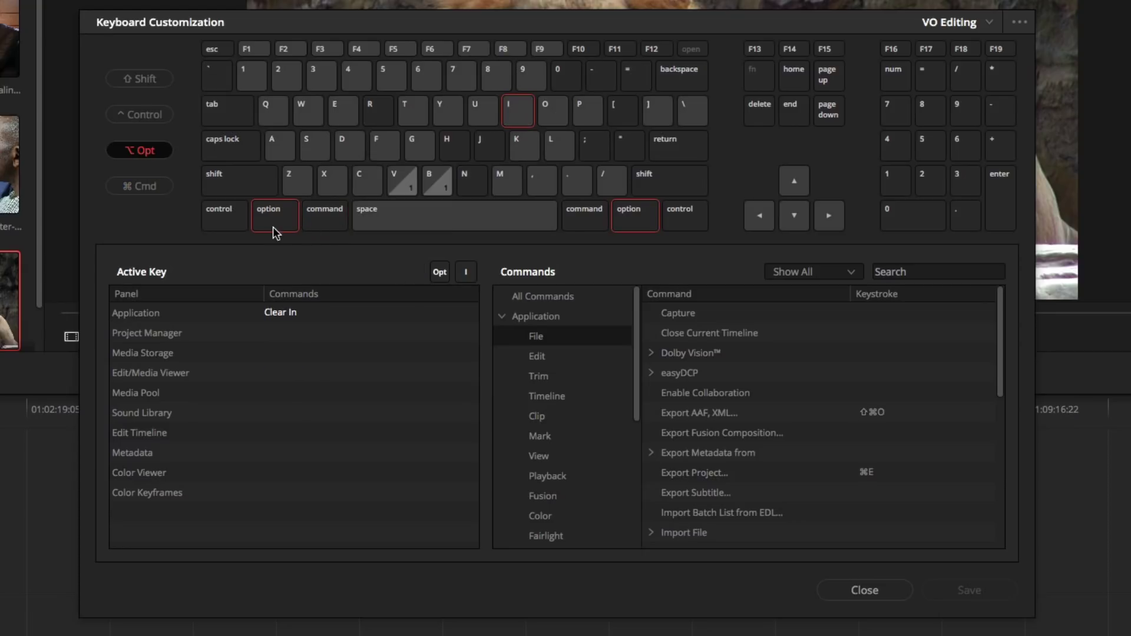
click(271, 225)
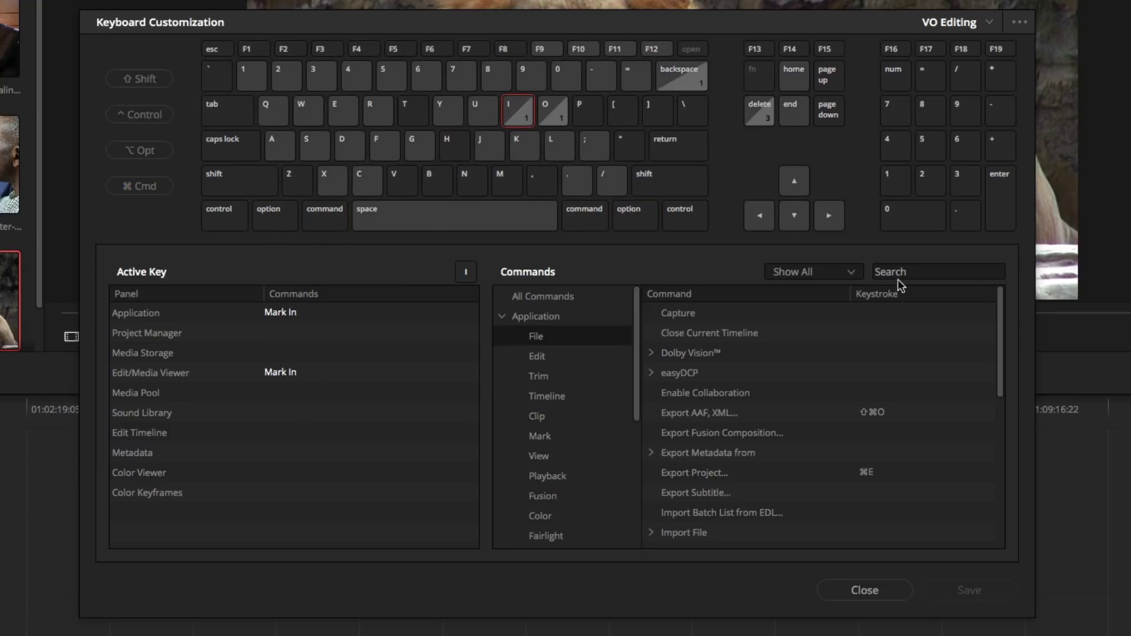
Show all command groups and list the Project Manager panel's shortcuts under Panels.
click(995, 272)
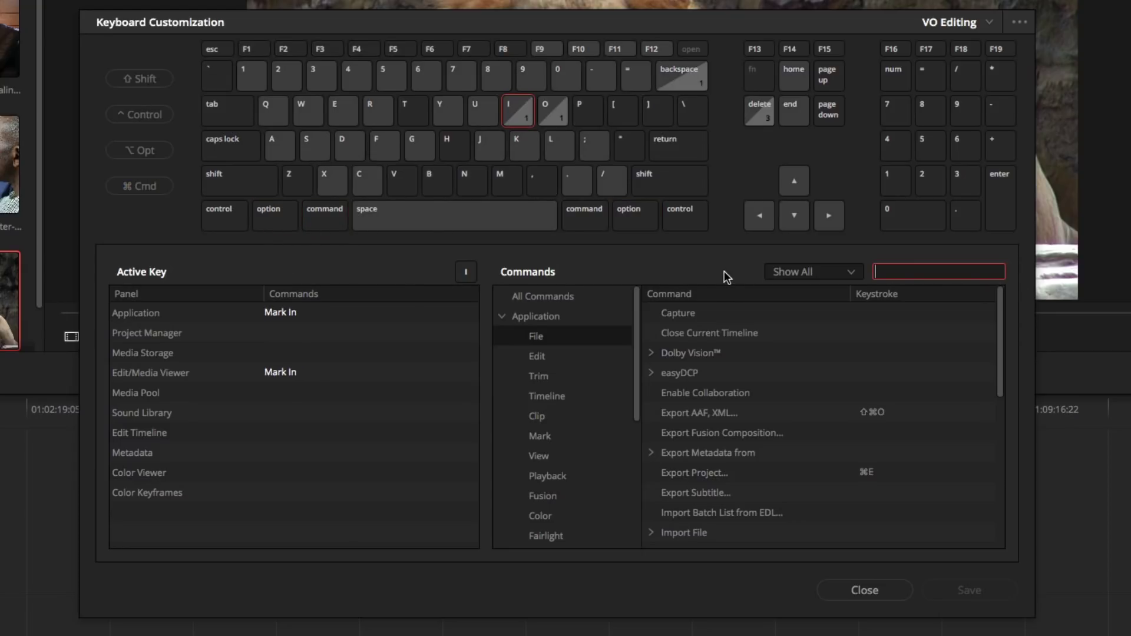
click(605, 298)
scroll(800, 378, down, 15)
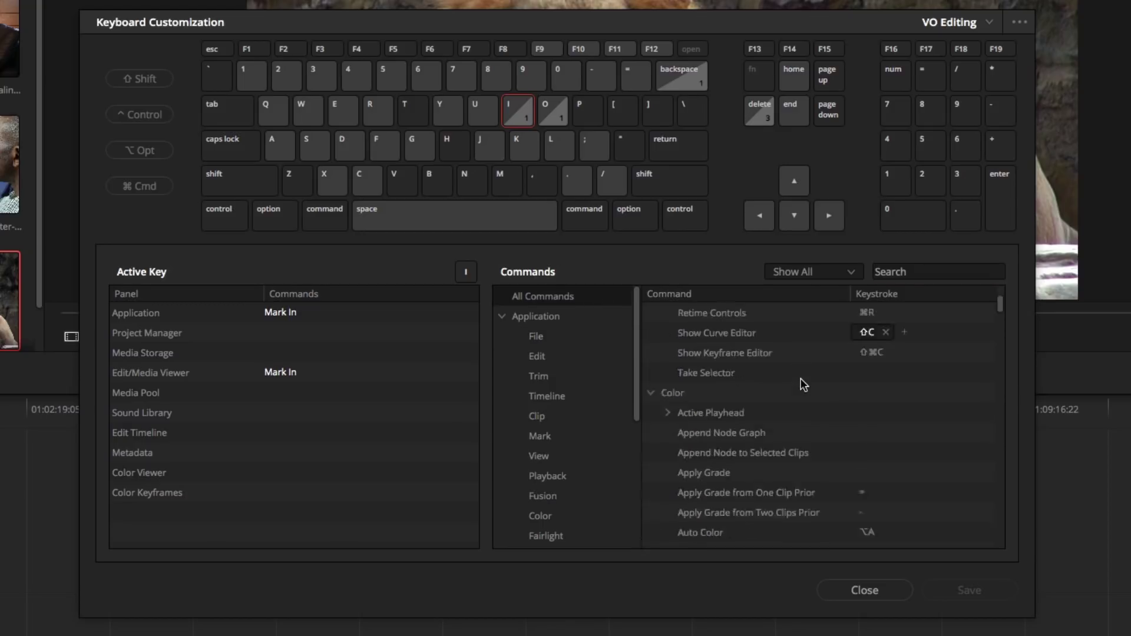
scroll(801, 378, up, 15)
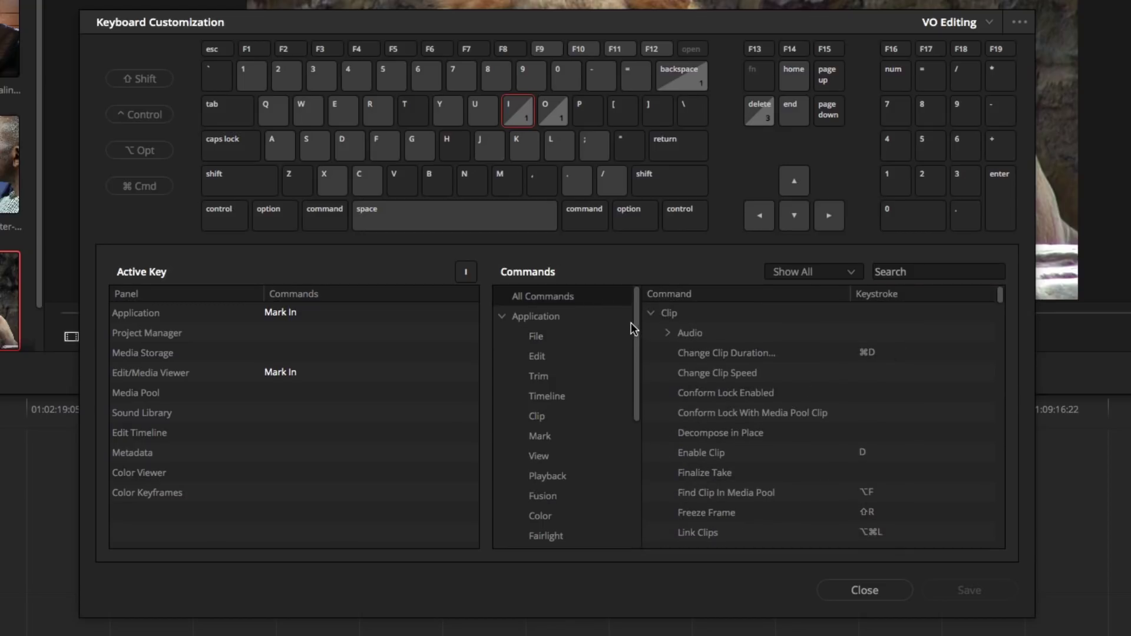
drag(630, 323, 629, 454)
click(560, 376)
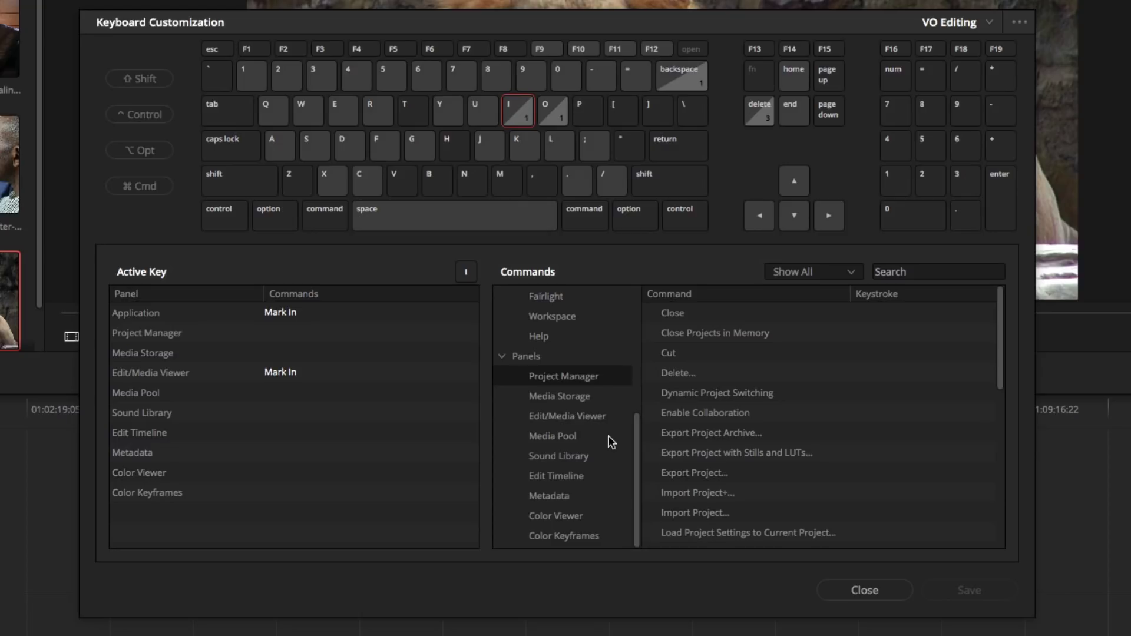
Review the VO Editing preset list and preset options menu, then close Keyboard Customization.
click(990, 23)
click(1009, 24)
click(1019, 23)
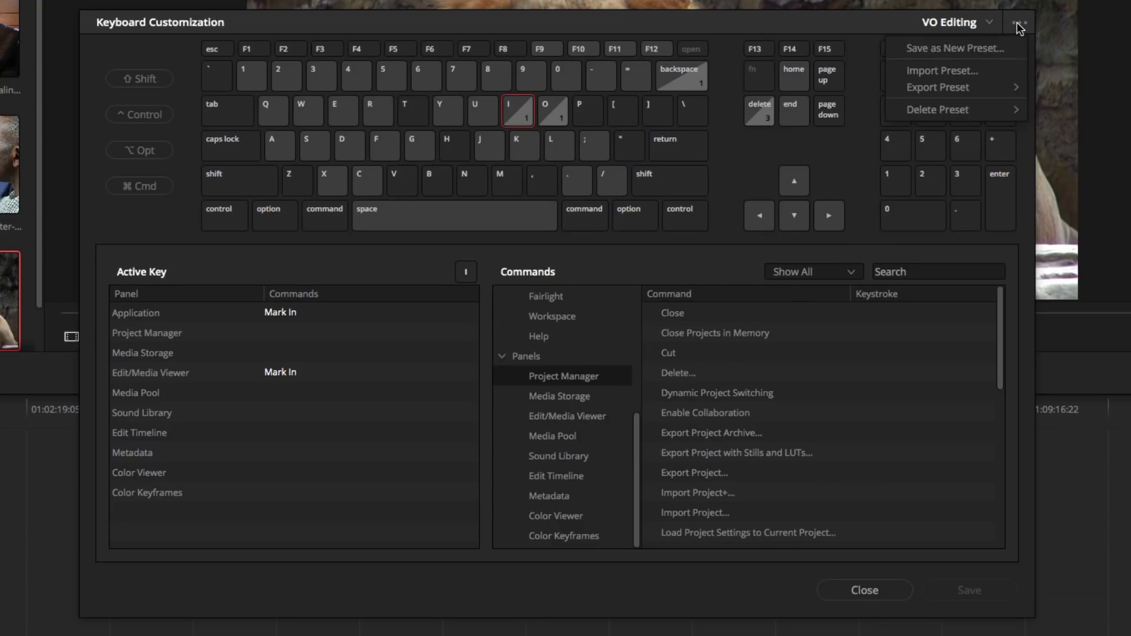
click(1017, 23)
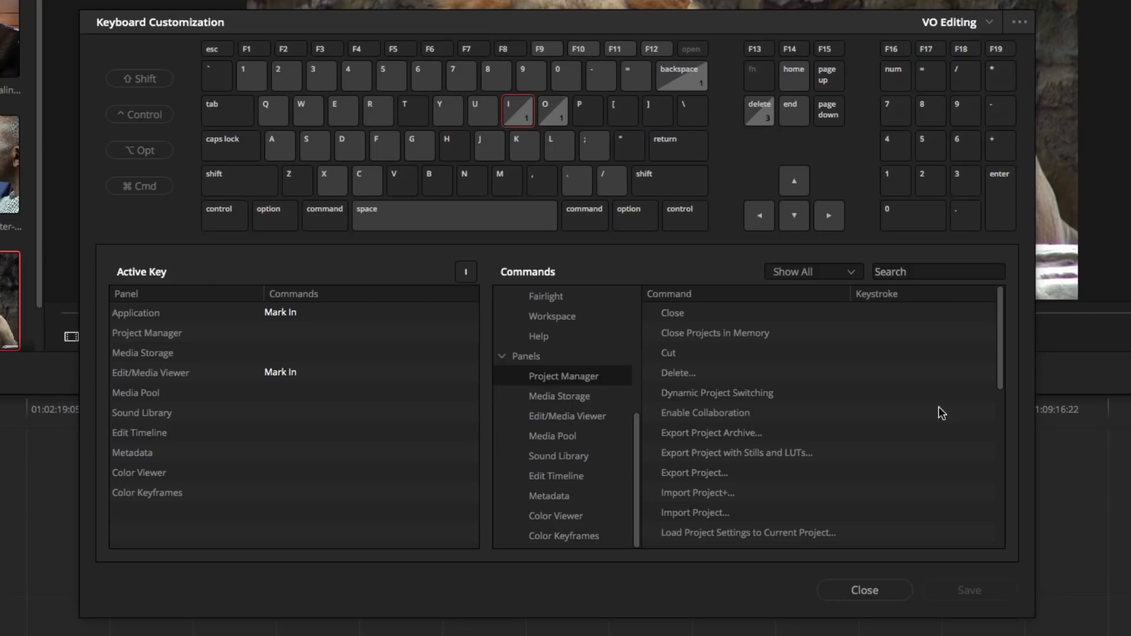
click(865, 590)
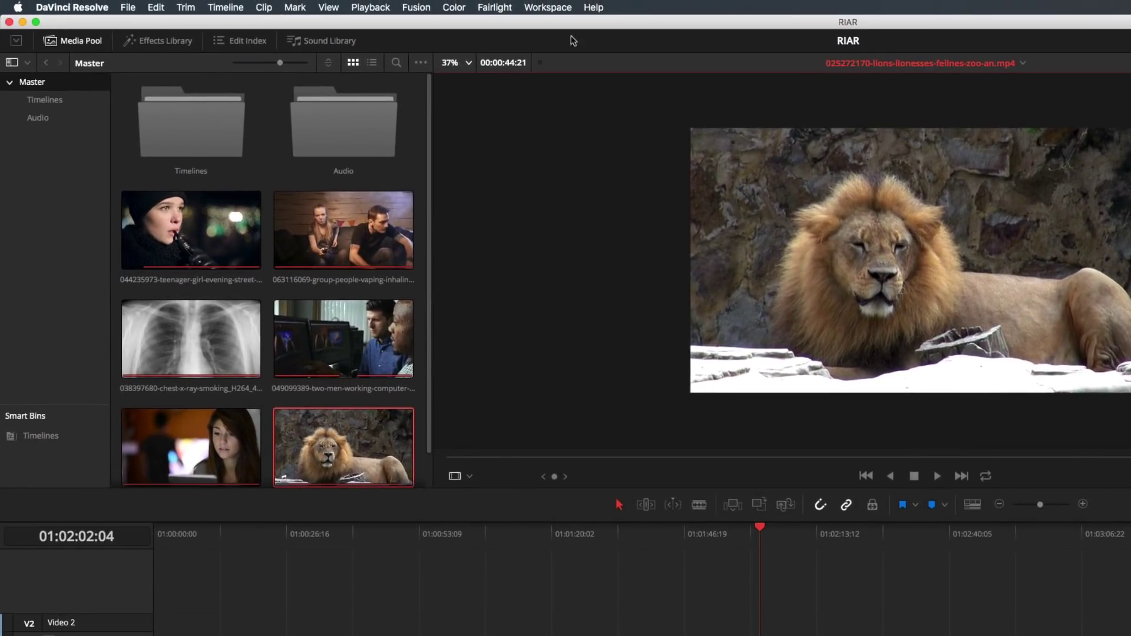
Enable View > Show Duplicate Frames and Option-drag a copy of the two-men clip from V1 onto V2.
click(328, 7)
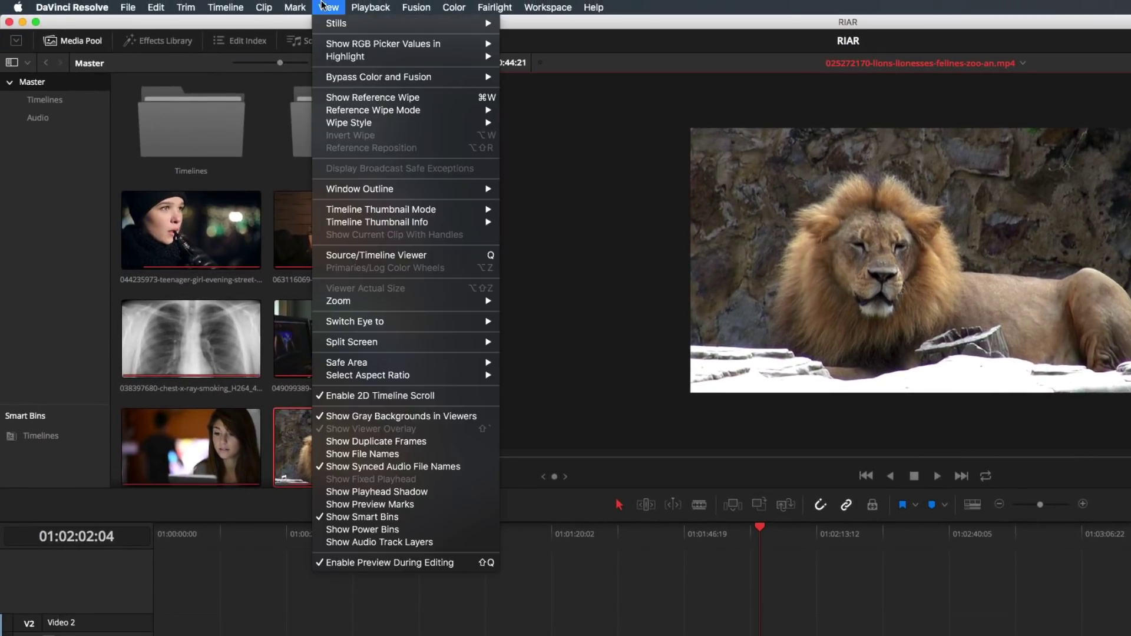
click(321, 441)
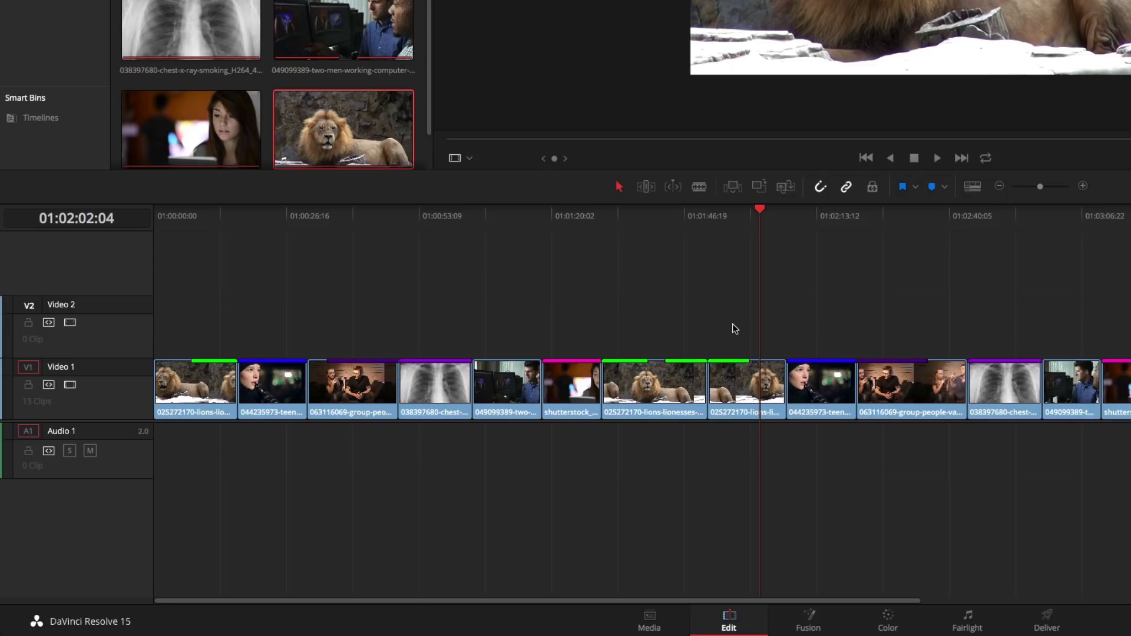
click(532, 387)
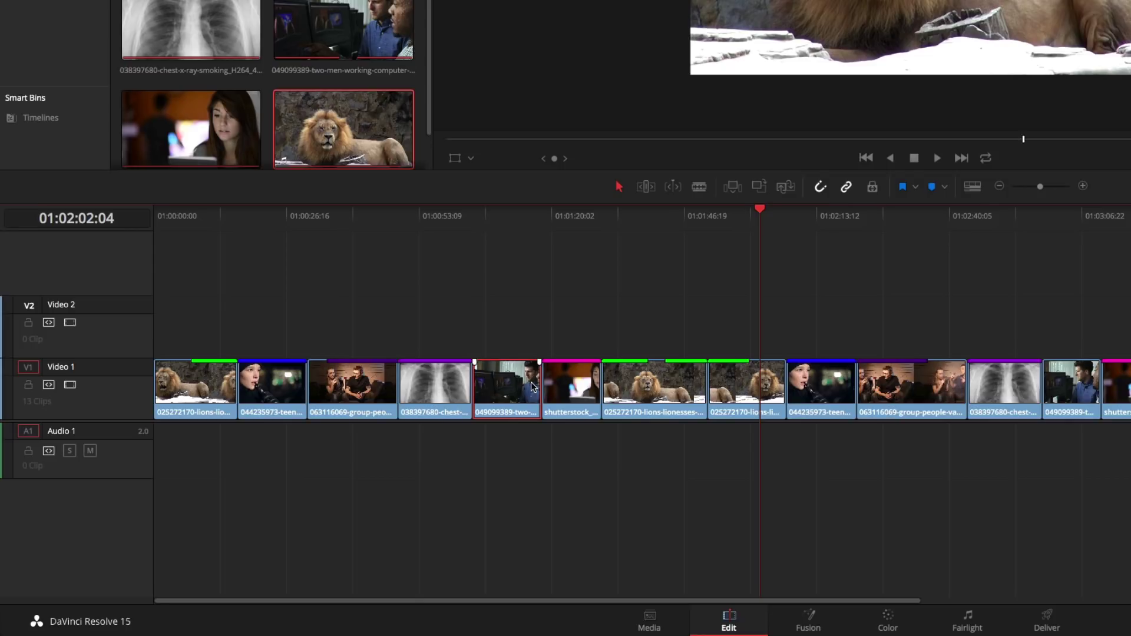
drag(533, 387, 525, 336)
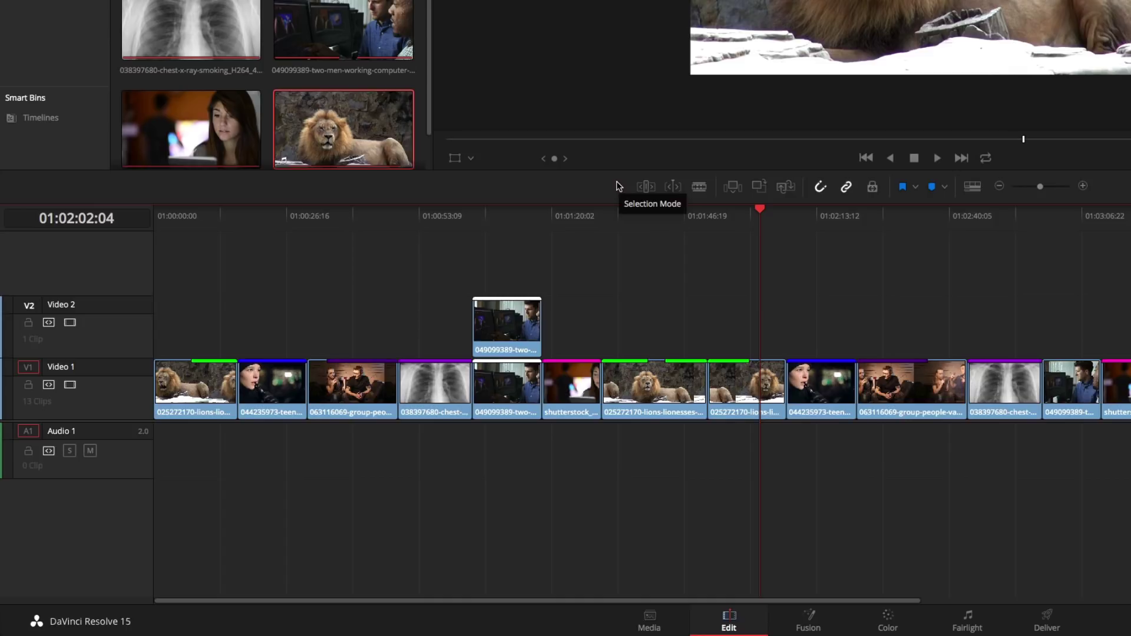
key(shift+Right)
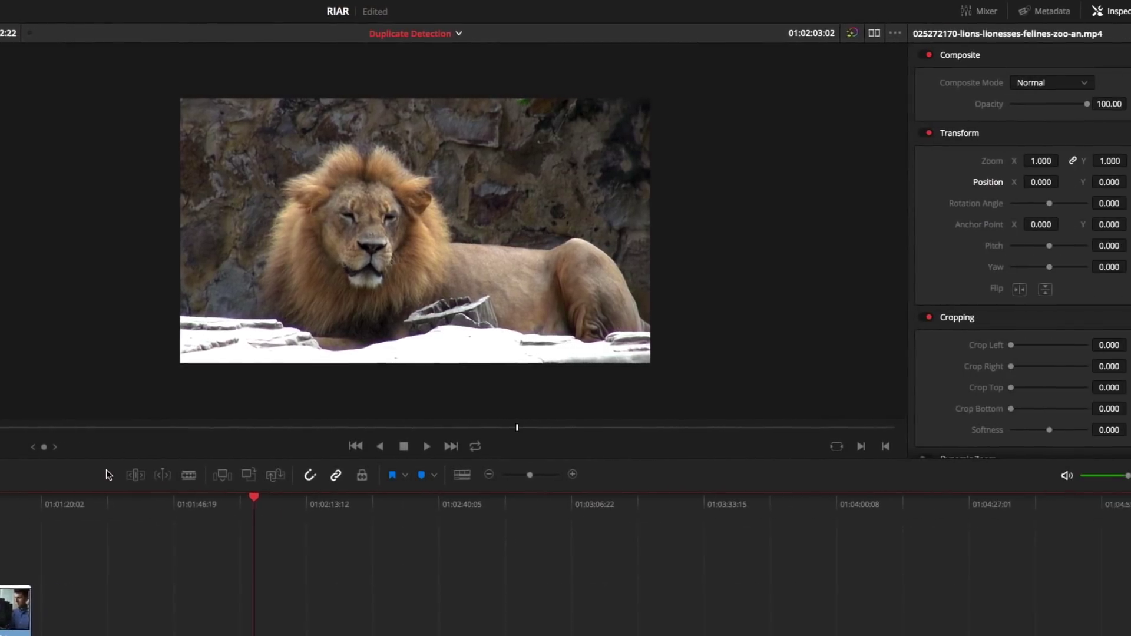
Set the lion clip's Position keyframe and another Transform keyframe to Ease In and Out.
click(52, 471)
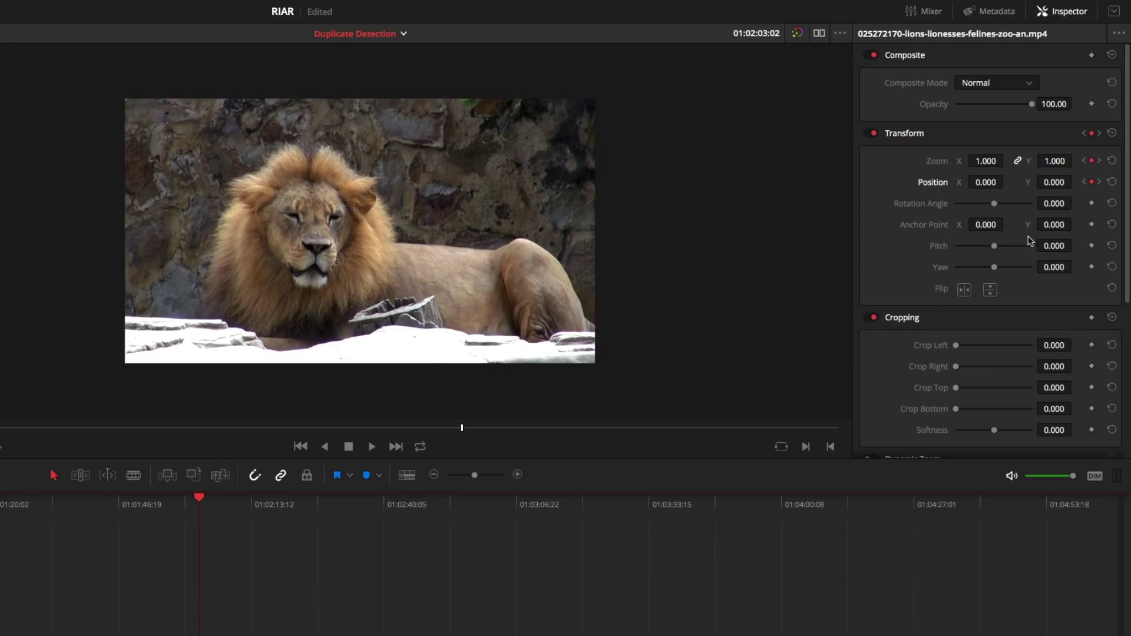
right_click(1092, 182)
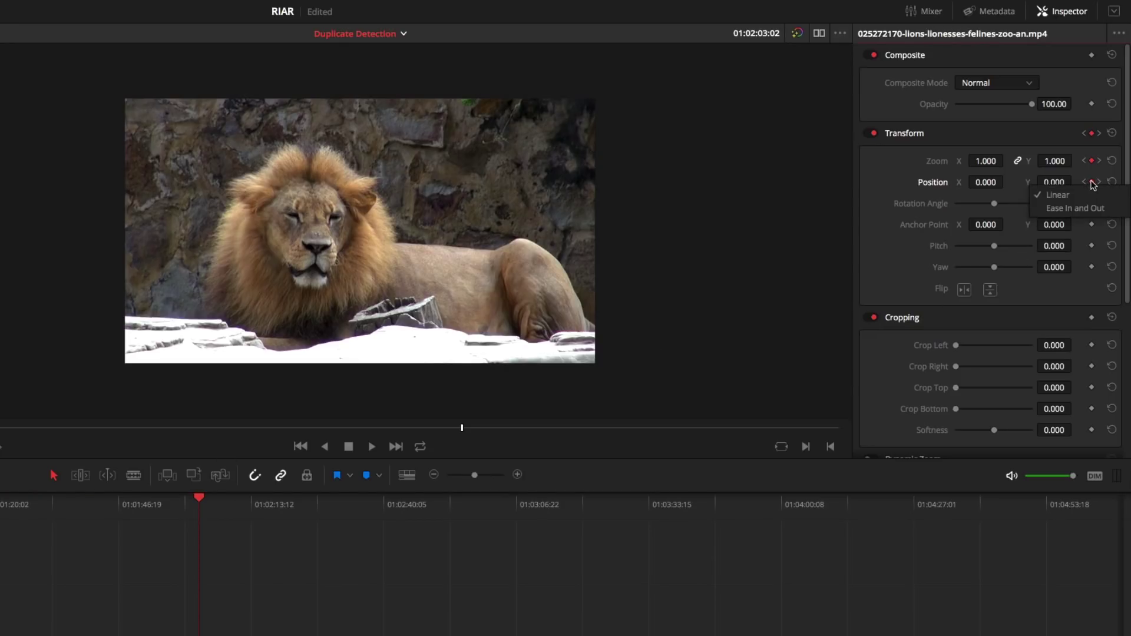
click(1089, 209)
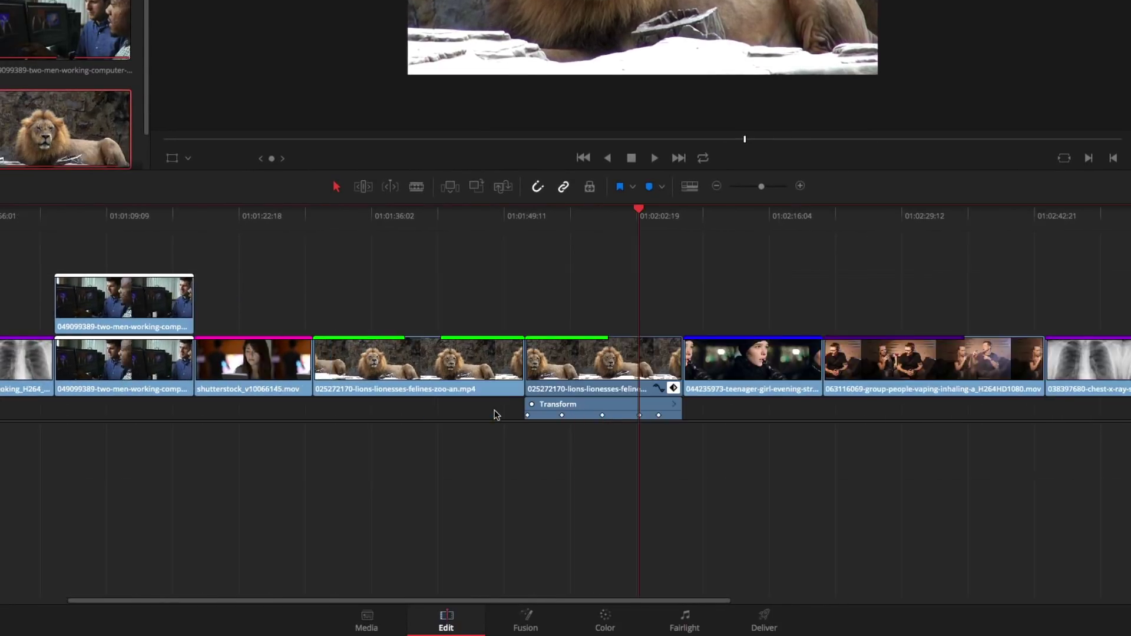
key(ctrl+equal)
key(ctrl+equal)
right_click(492, 415)
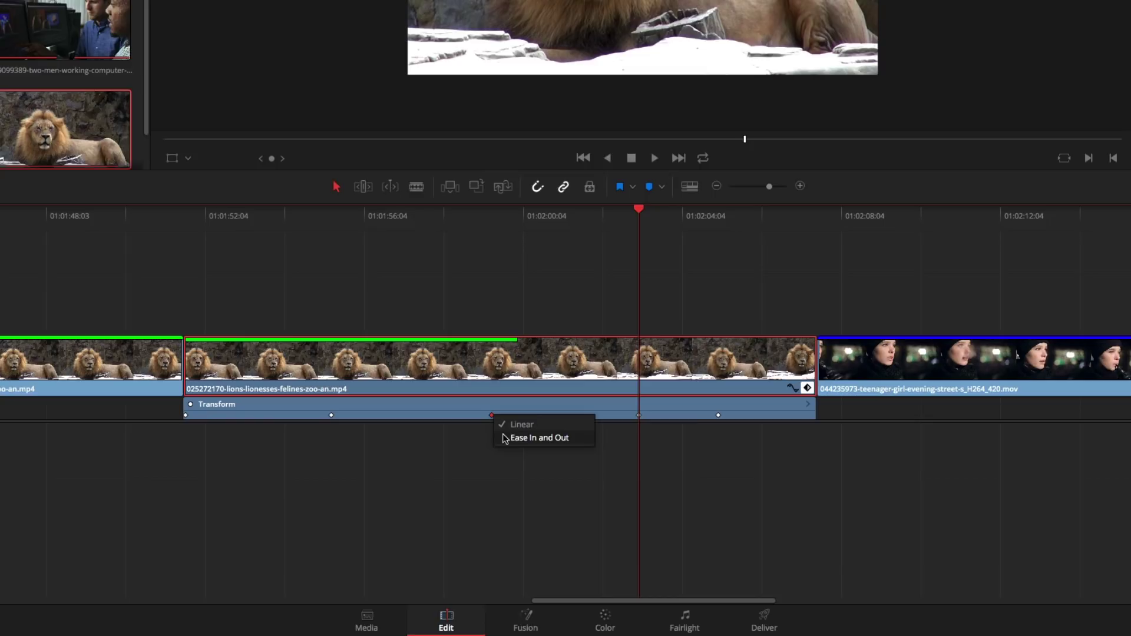
click(504, 438)
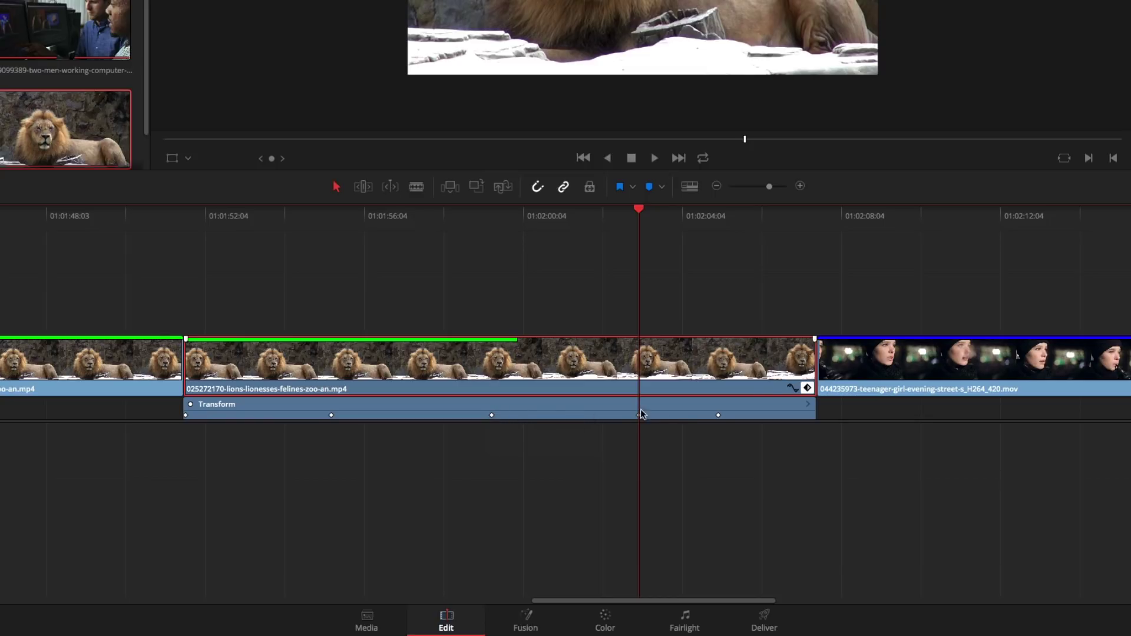
Collapse the lion keyframe track, zoom out, and scrub onto the teenager clip to inspect it.
click(807, 387)
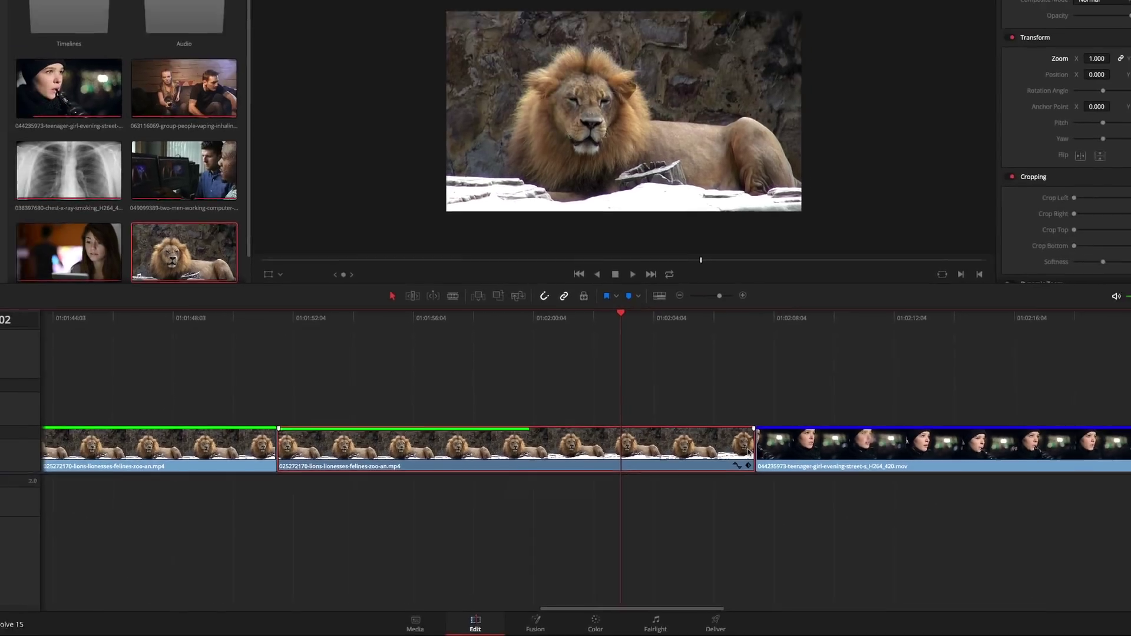
key(shift+z)
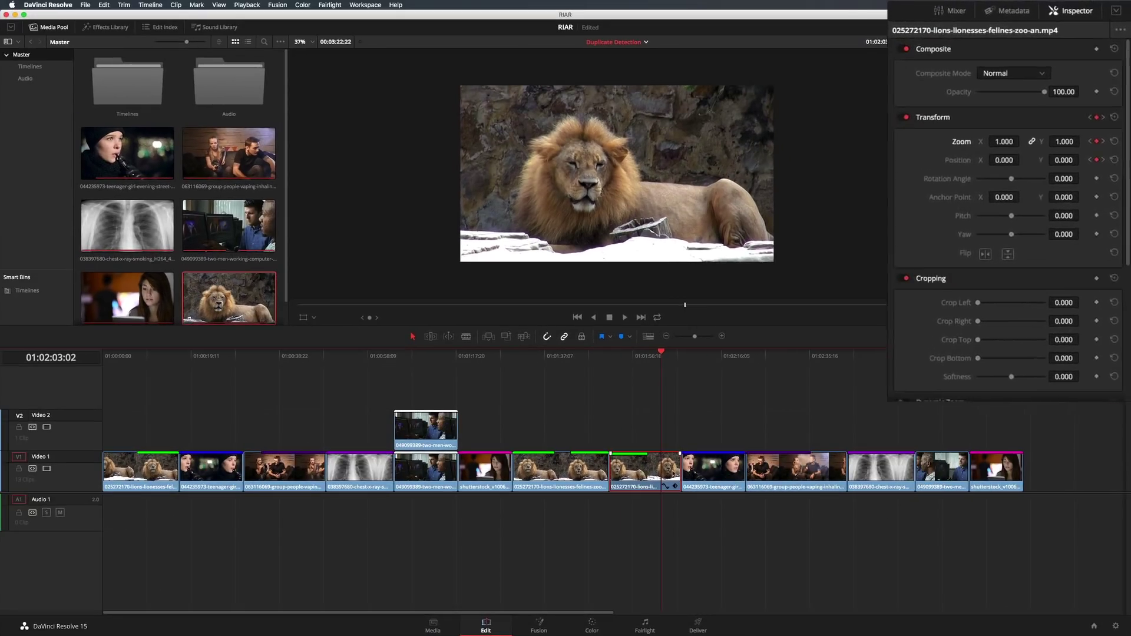
click(642, 419)
drag(680, 361, 721, 366)
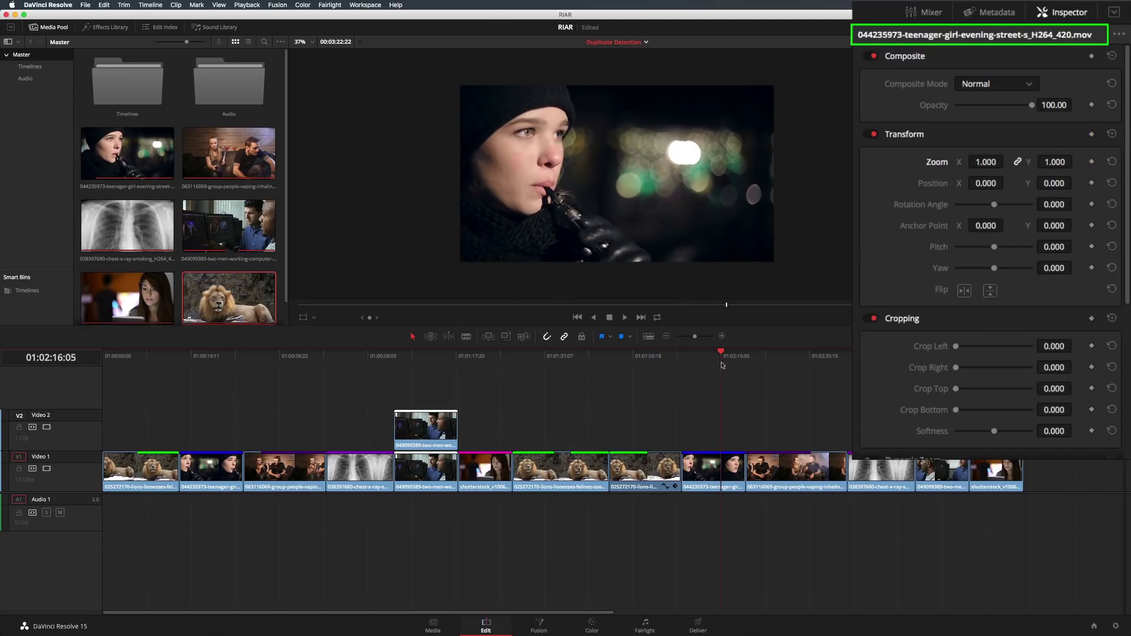
drag(720, 365, 770, 366)
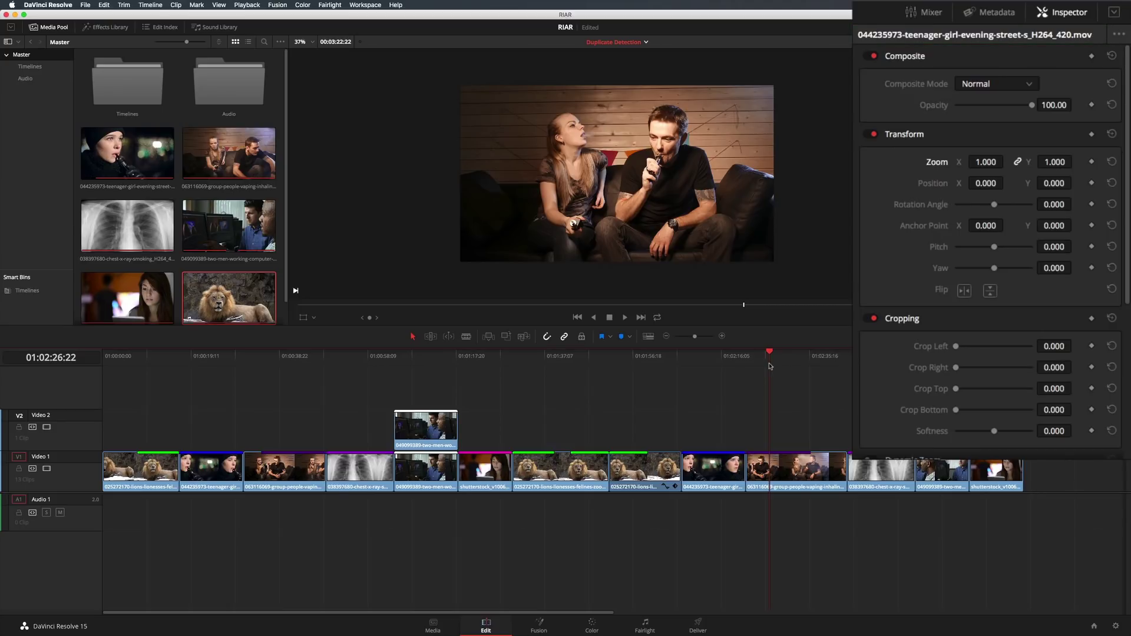
click(708, 464)
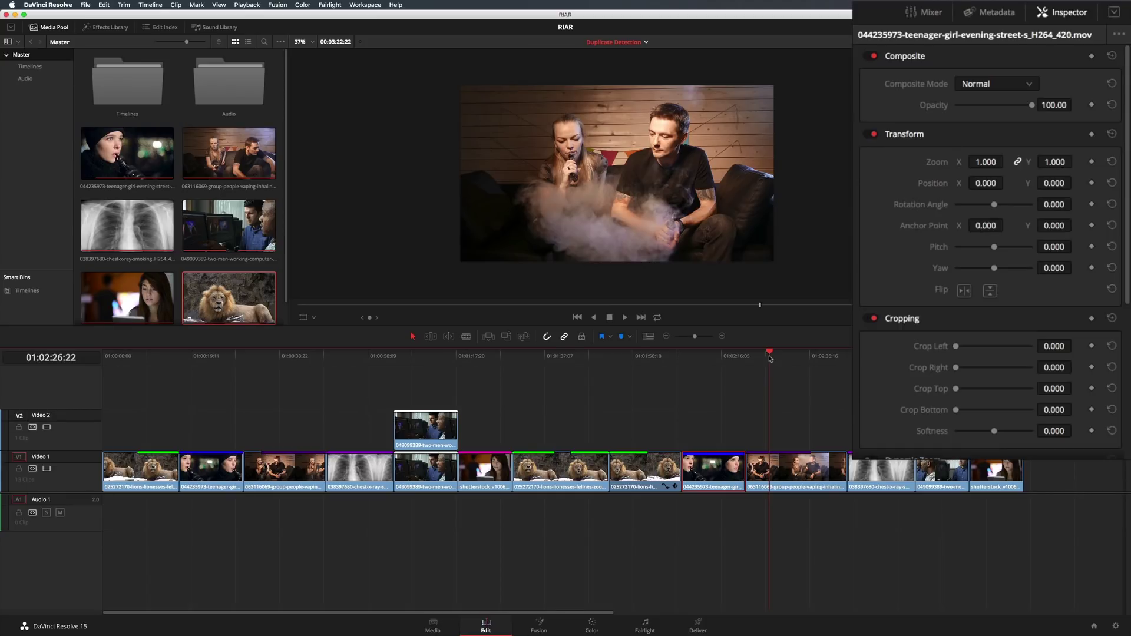
key(super+shift+a)
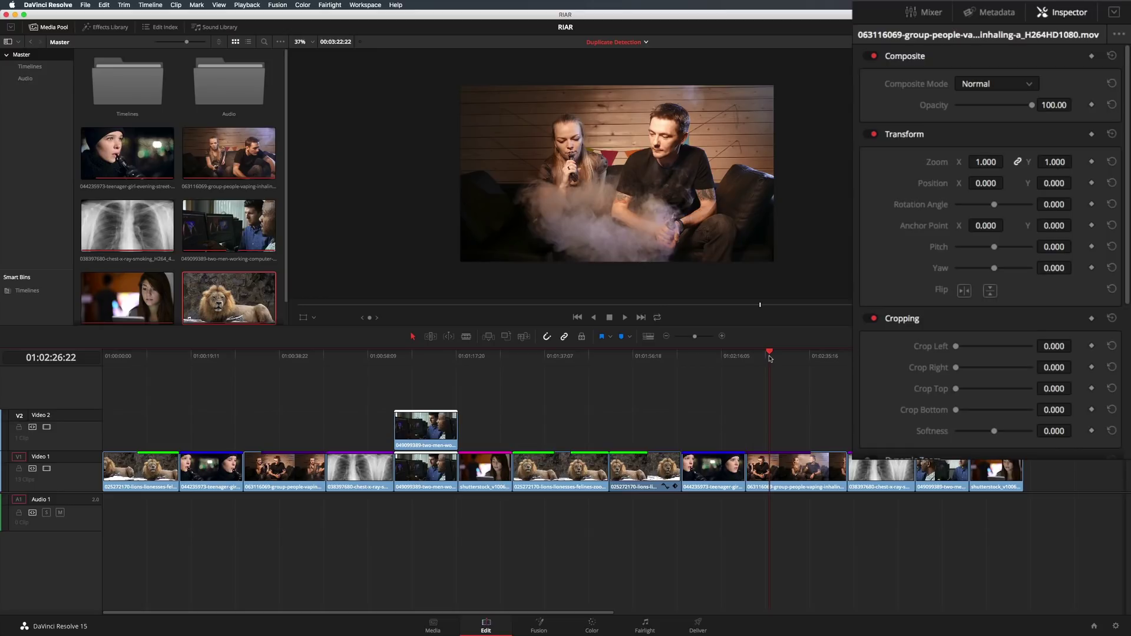
Slide the V2 two-men clip later above the shutterstock clip and inspect both clips.
click(769, 356)
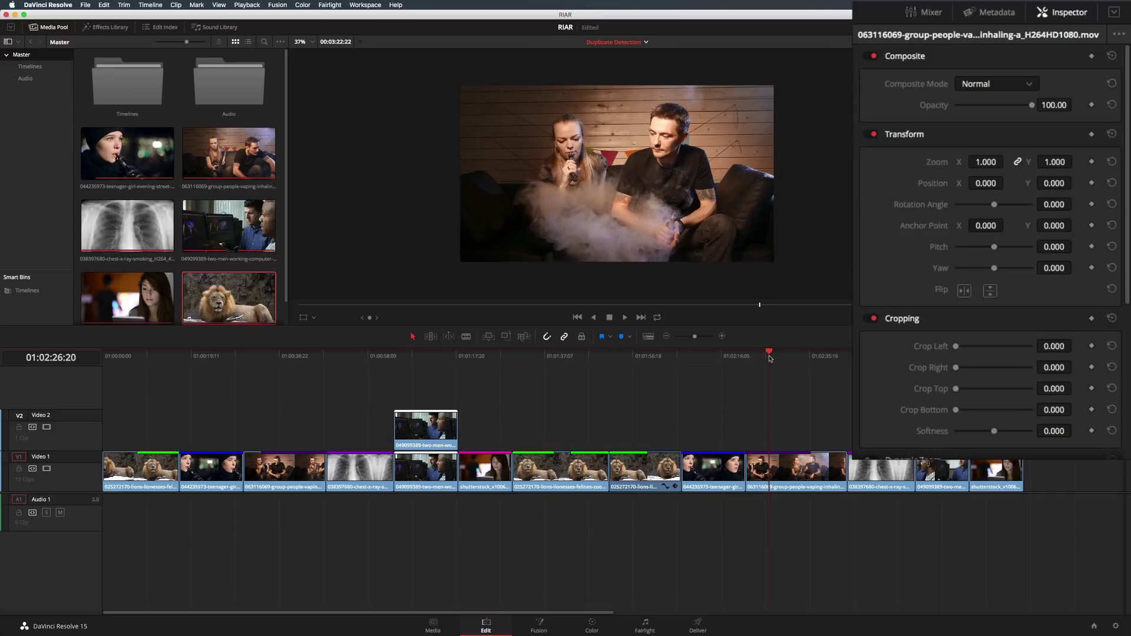
drag(769, 357, 435, 382)
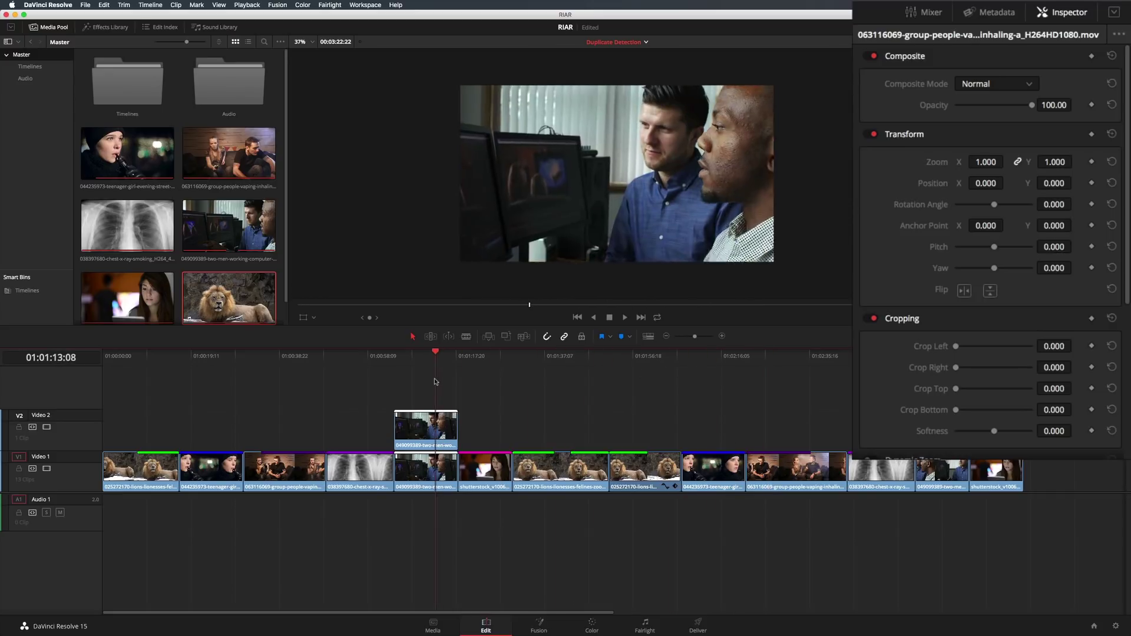
drag(423, 422, 488, 423)
click(490, 356)
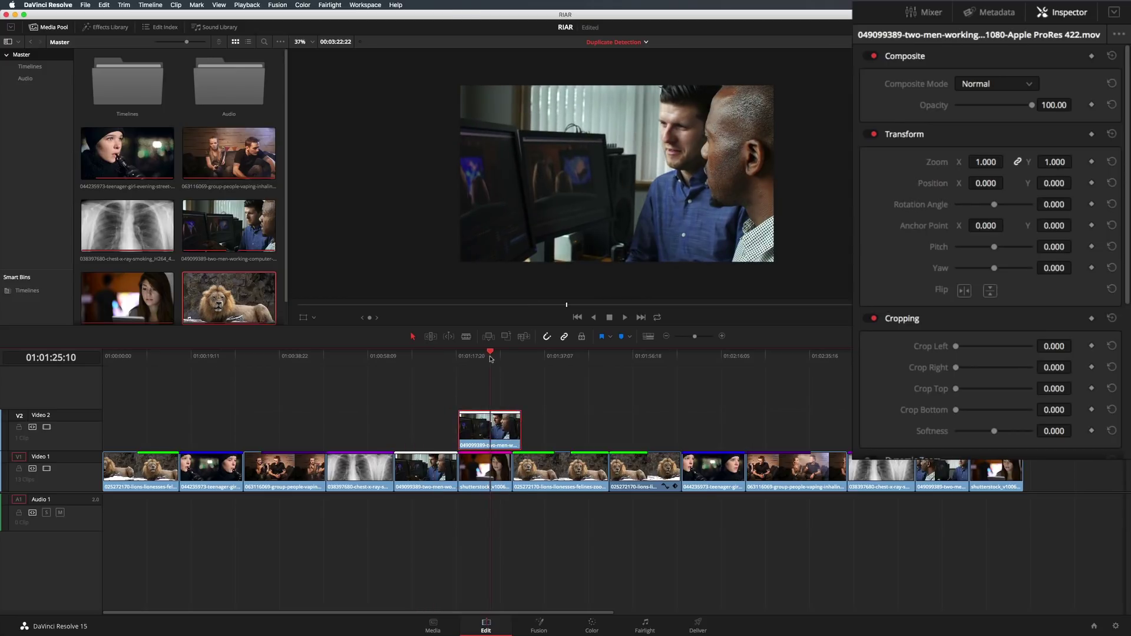
click(494, 403)
click(494, 476)
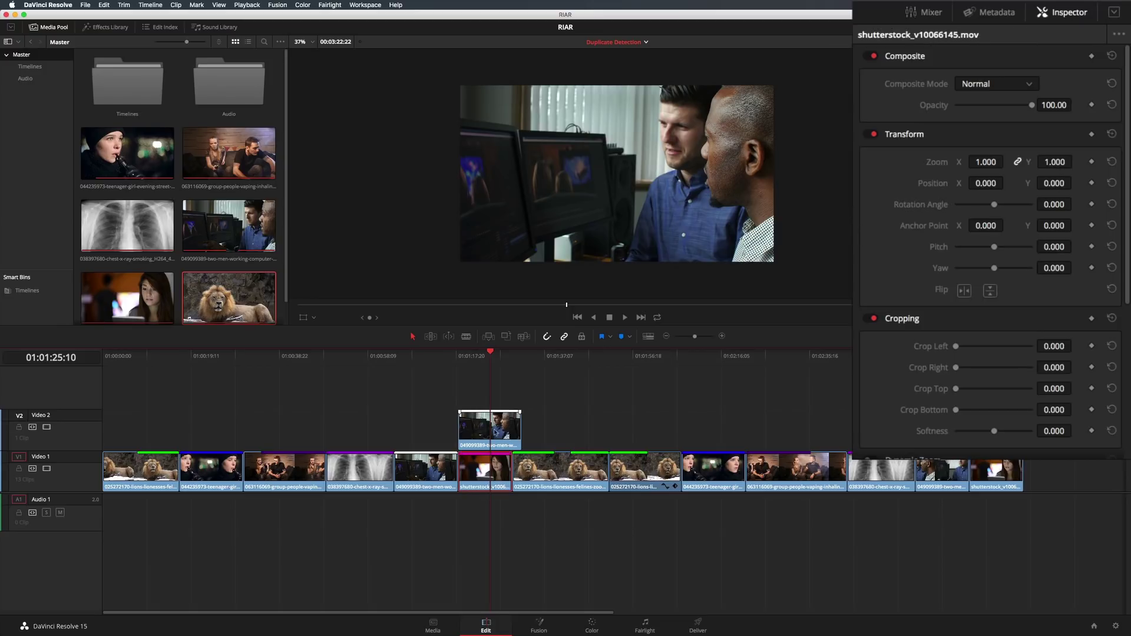
click(496, 432)
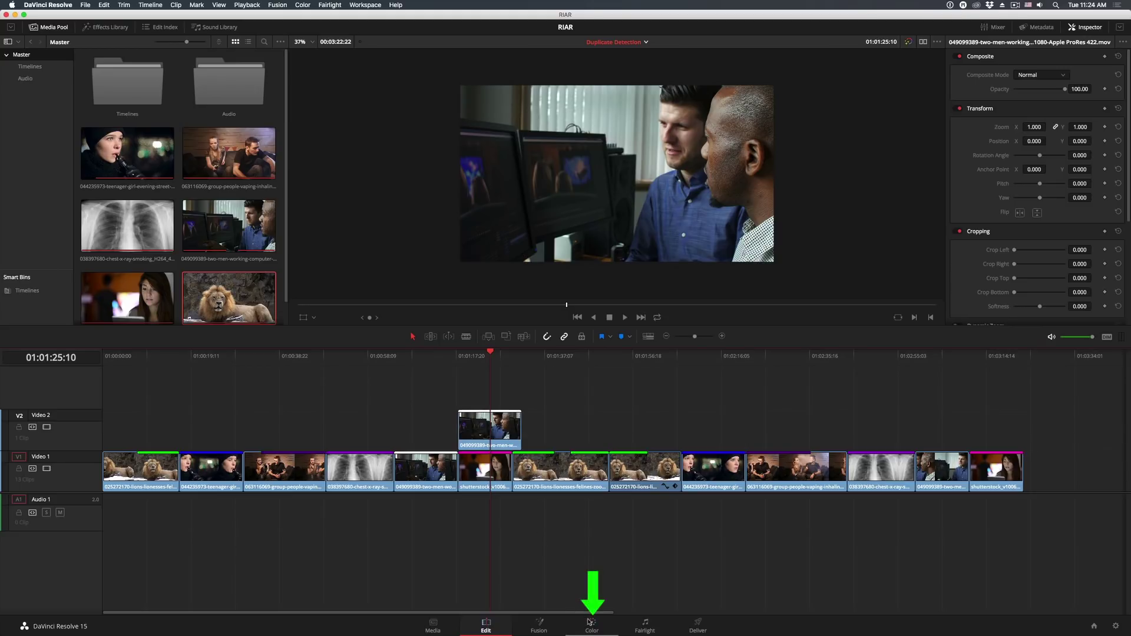
On the Color page, toggle the Beauty effect off and on to compare, leaving it enabled.
click(592, 625)
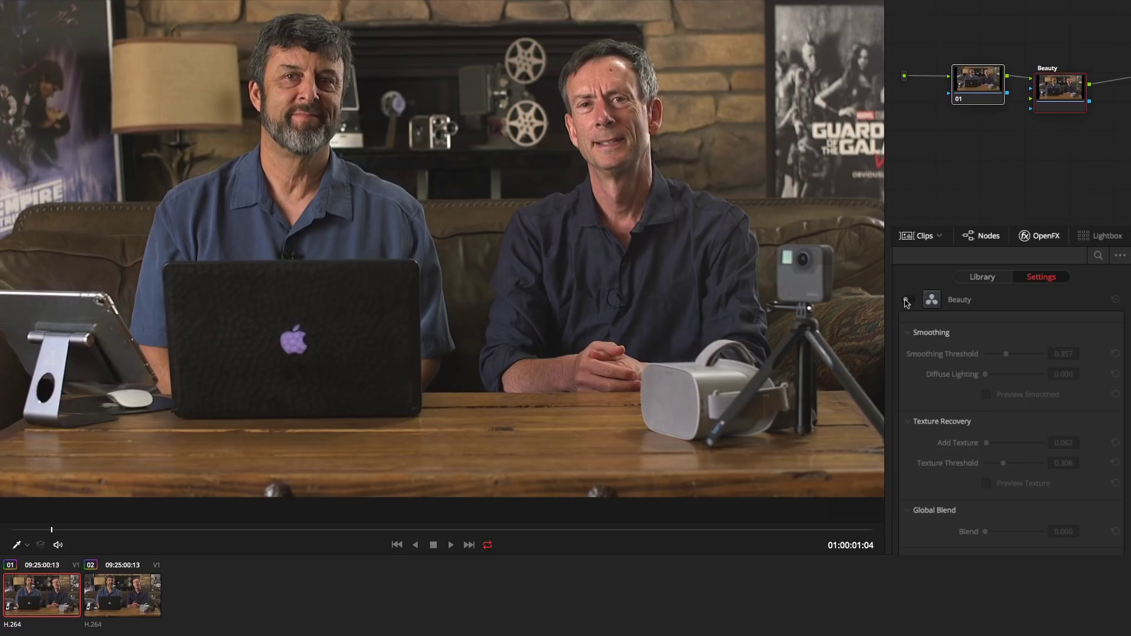
click(907, 302)
click(907, 302)
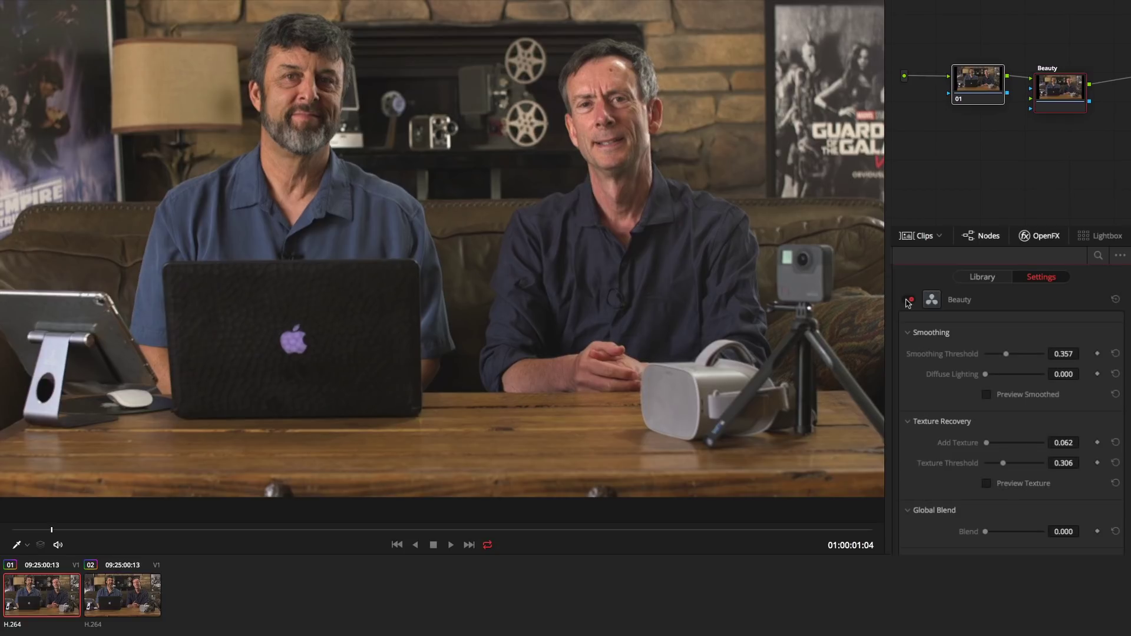
key(Home)
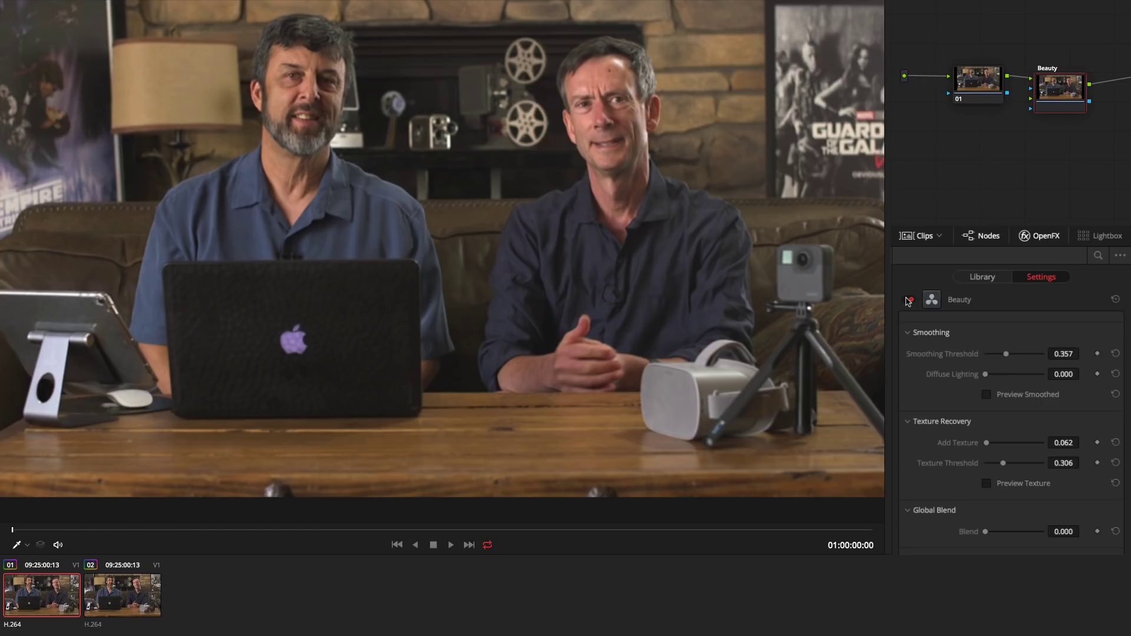
Select interview clip 02 and turn off Highlight mode with Shift+H.
click(124, 599)
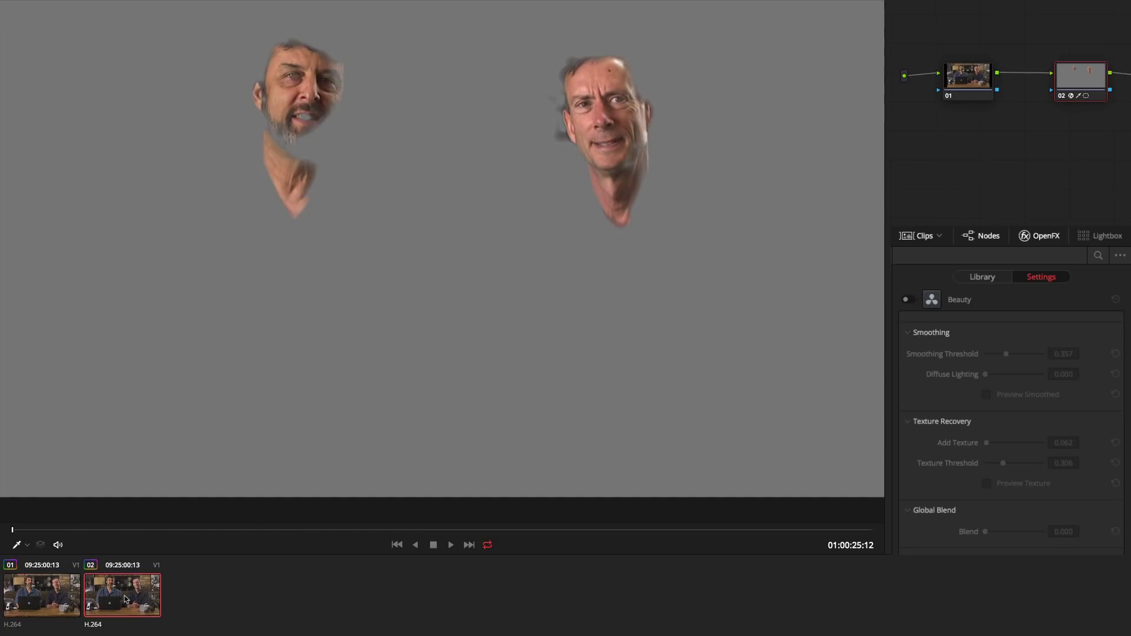
key(shift+h)
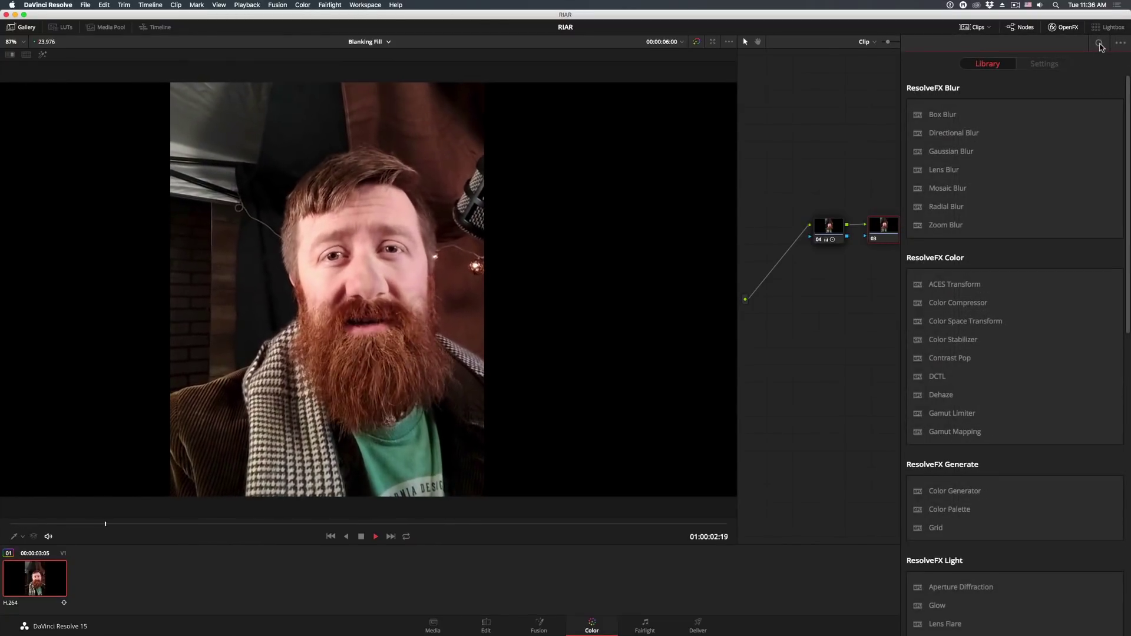
Search the effects library for 'Blank' and drag Blanking Fill onto node 03.
click(1098, 44)
text(Blank)
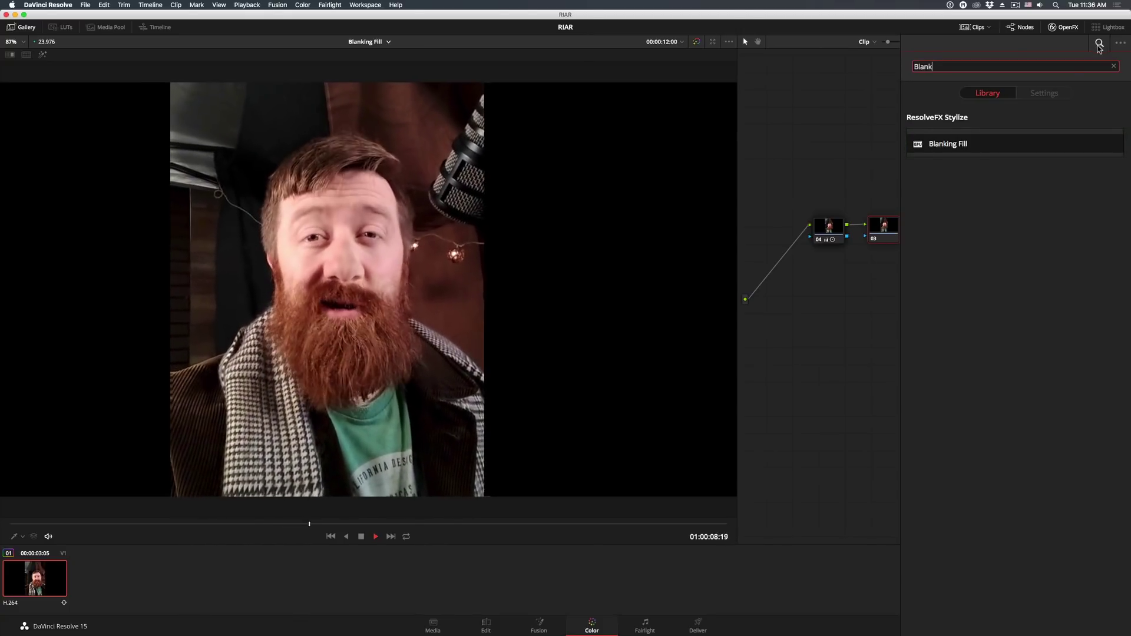
click(918, 147)
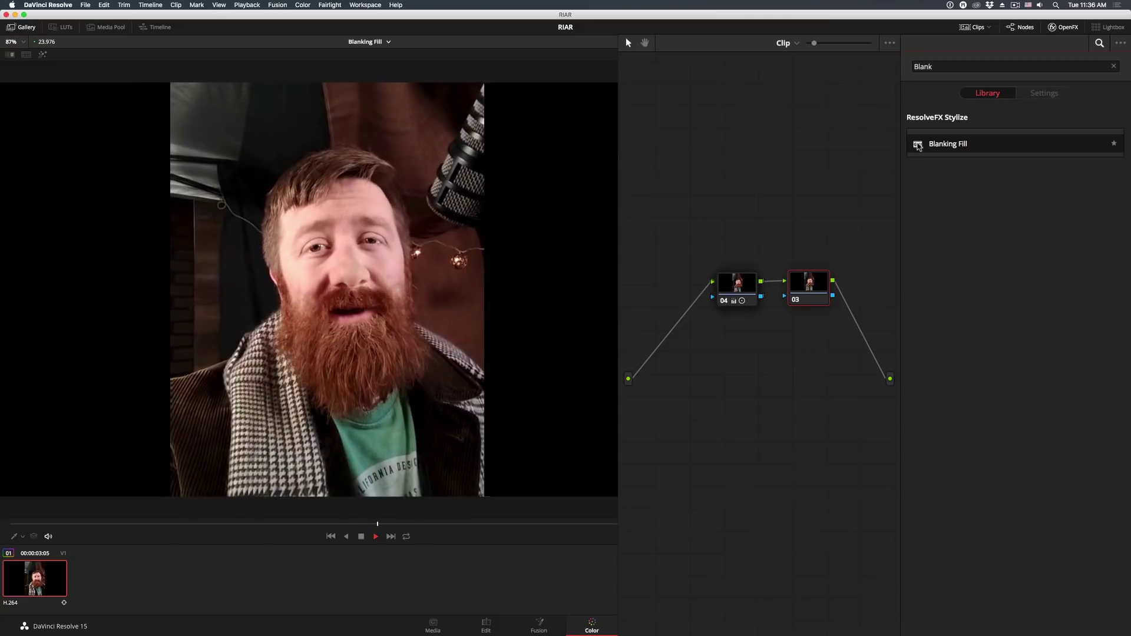
drag(918, 147, 812, 284)
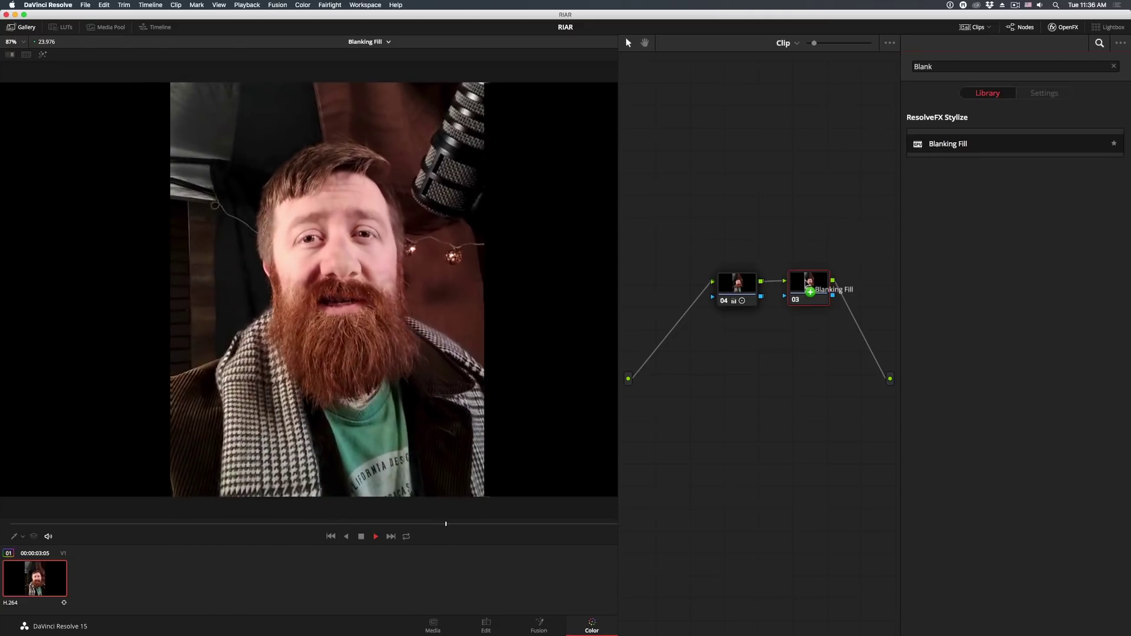